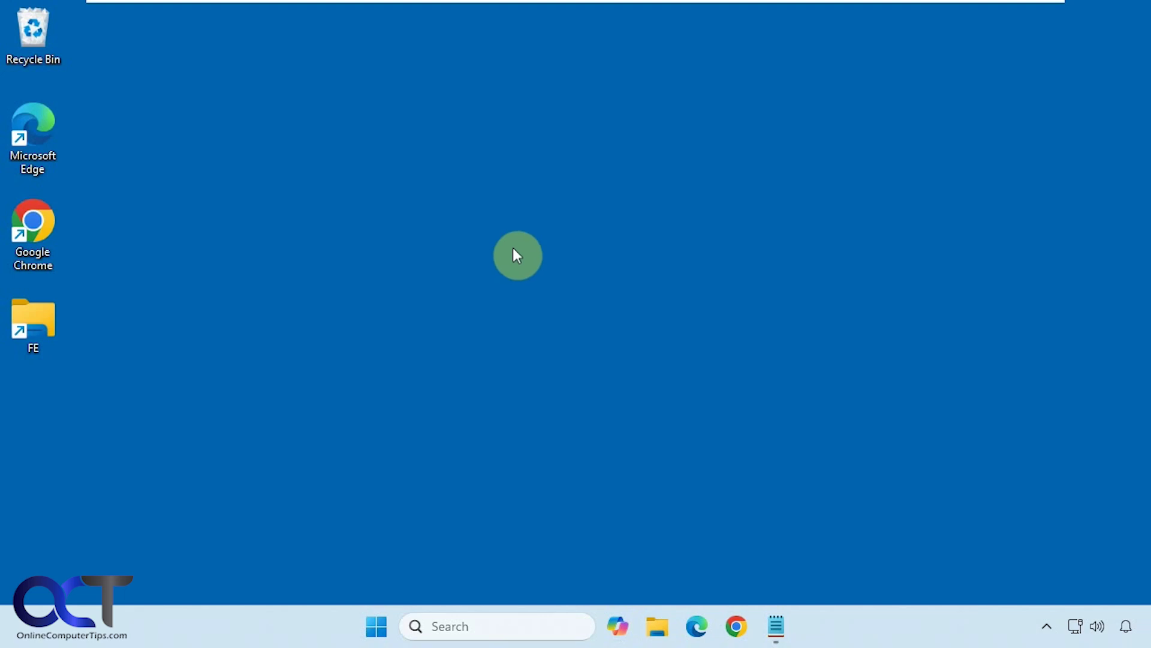
Step: Open Copilot from the taskbar and ask 'What is Copilot think deeper?'
click(619, 626)
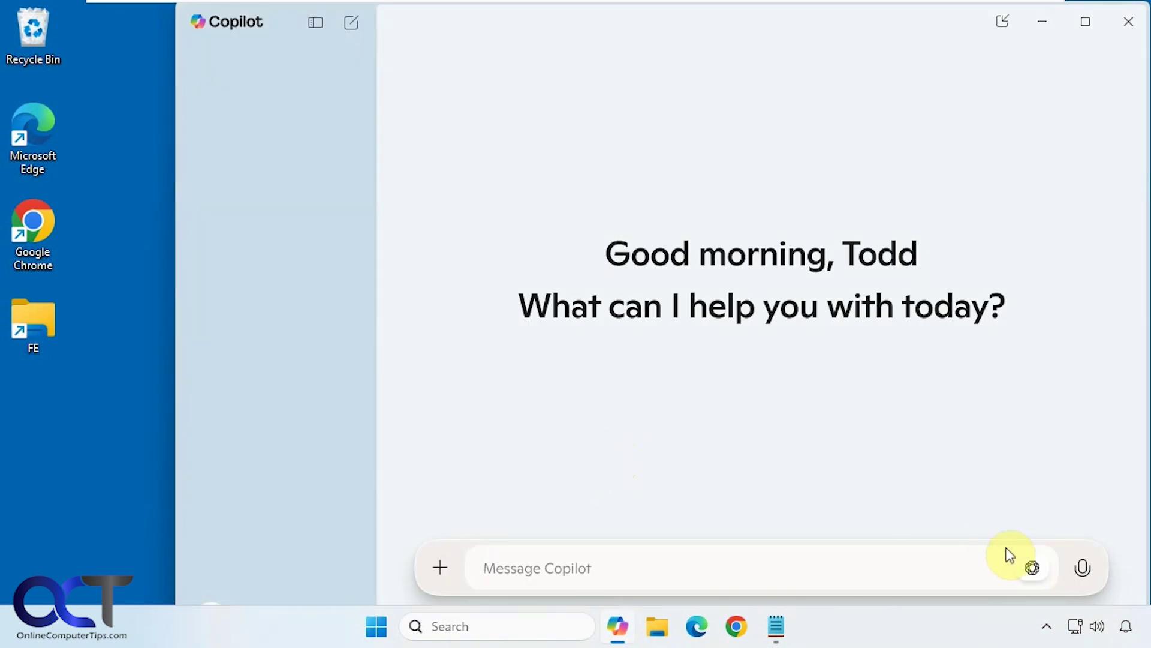
click(1032, 570)
text(What is Copilot think deeper?)
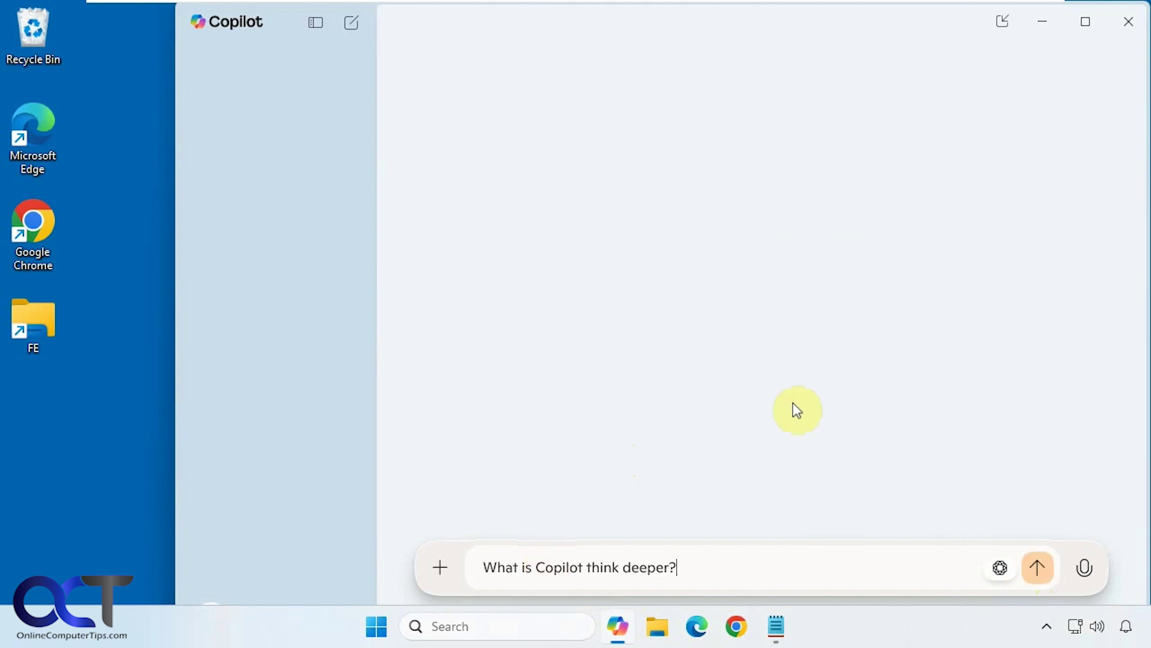
key(Return)
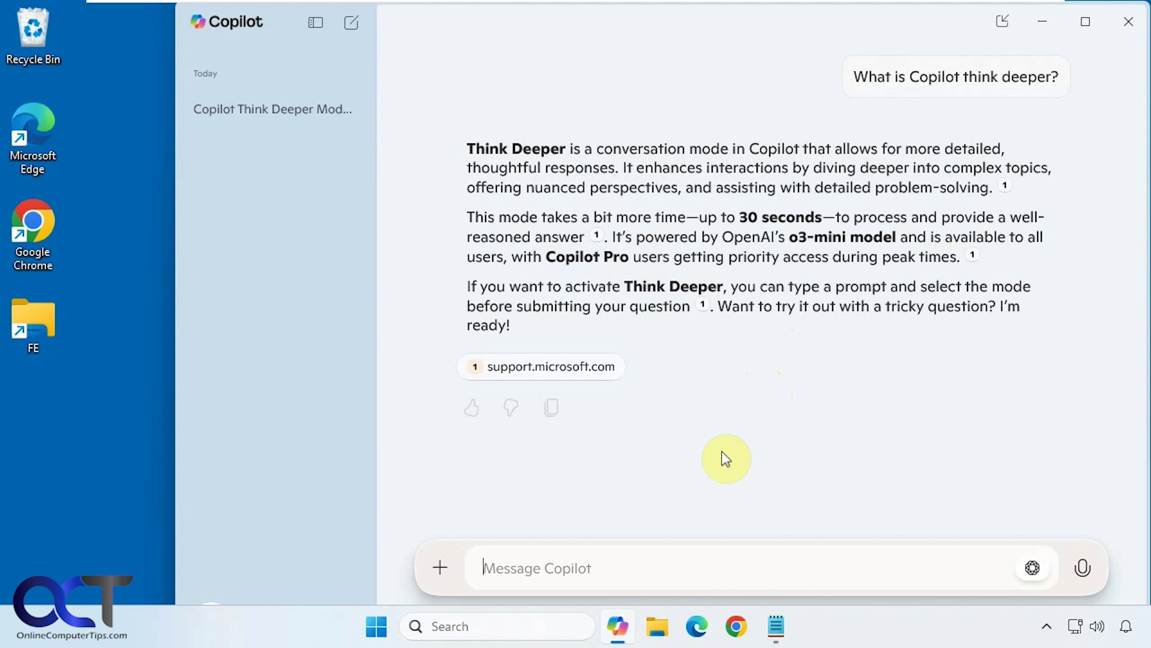
Step: Ask 'Explain how computer memory works' in normal mode and look over the memory-types answer
text(Explain how computer memory works)
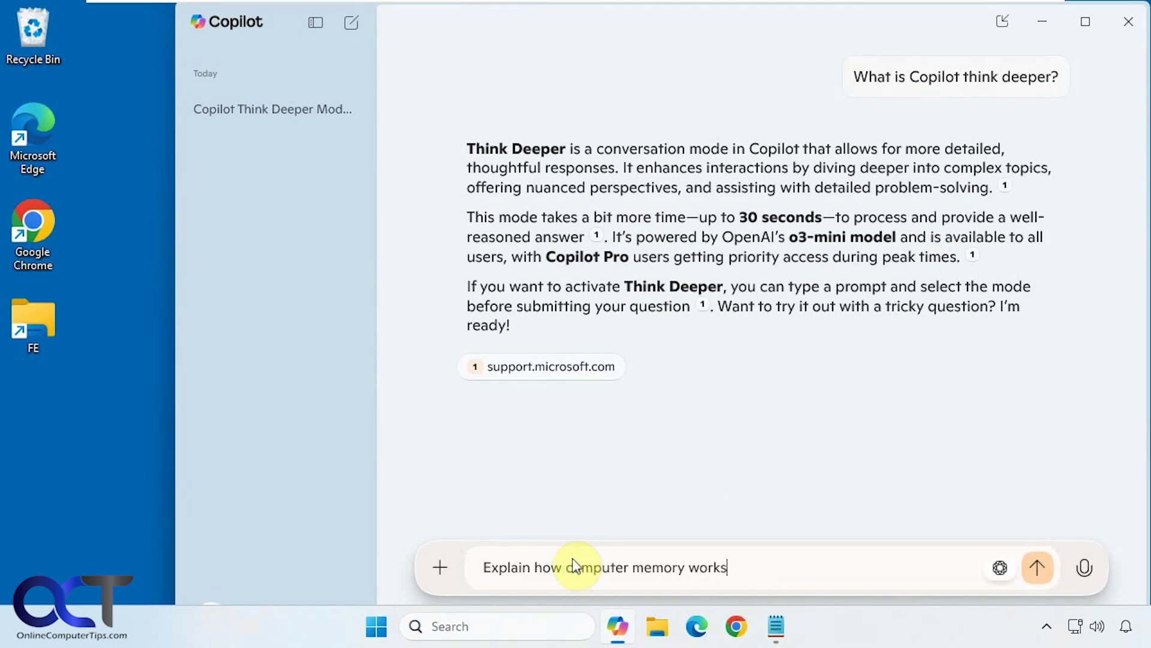
click(1038, 568)
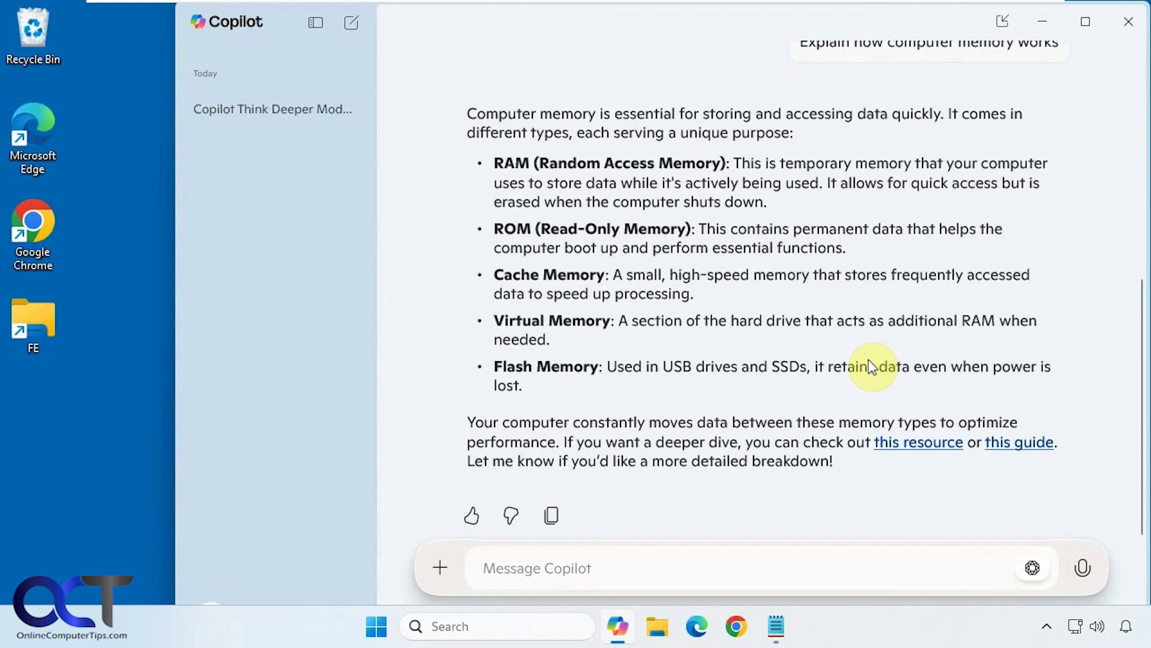
scroll(869, 358, up, 3)
scroll(868, 359, down, 3)
Step: With Think Deeper enabled, send 'Explain how computer memory works' again
click(1029, 565)
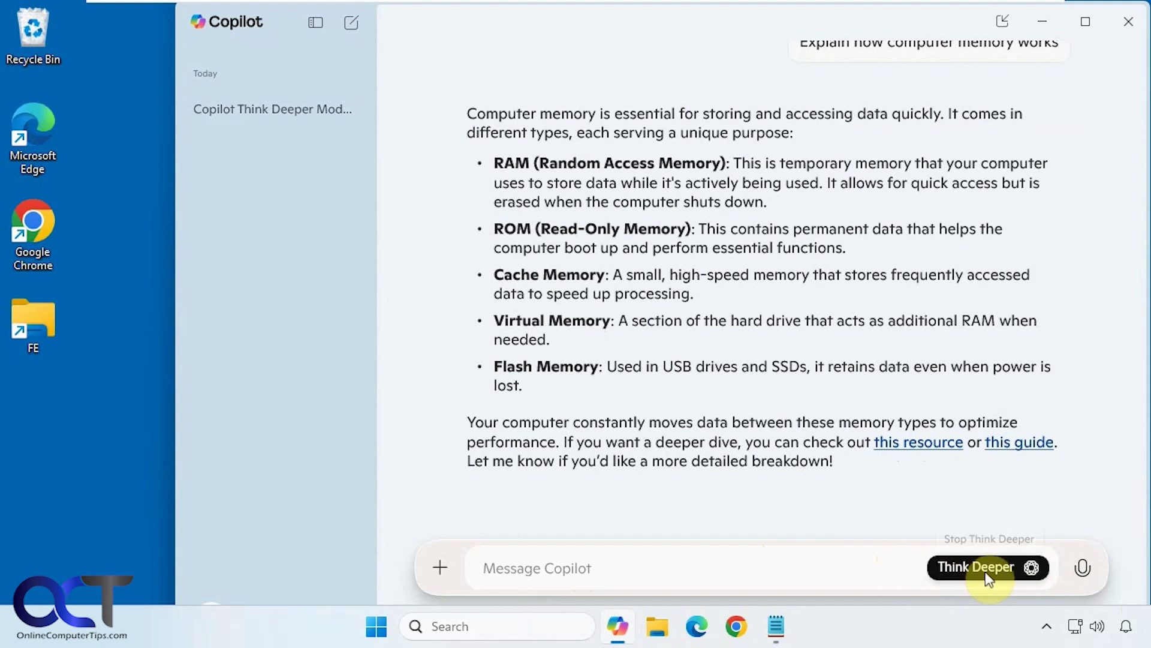
click(1031, 568)
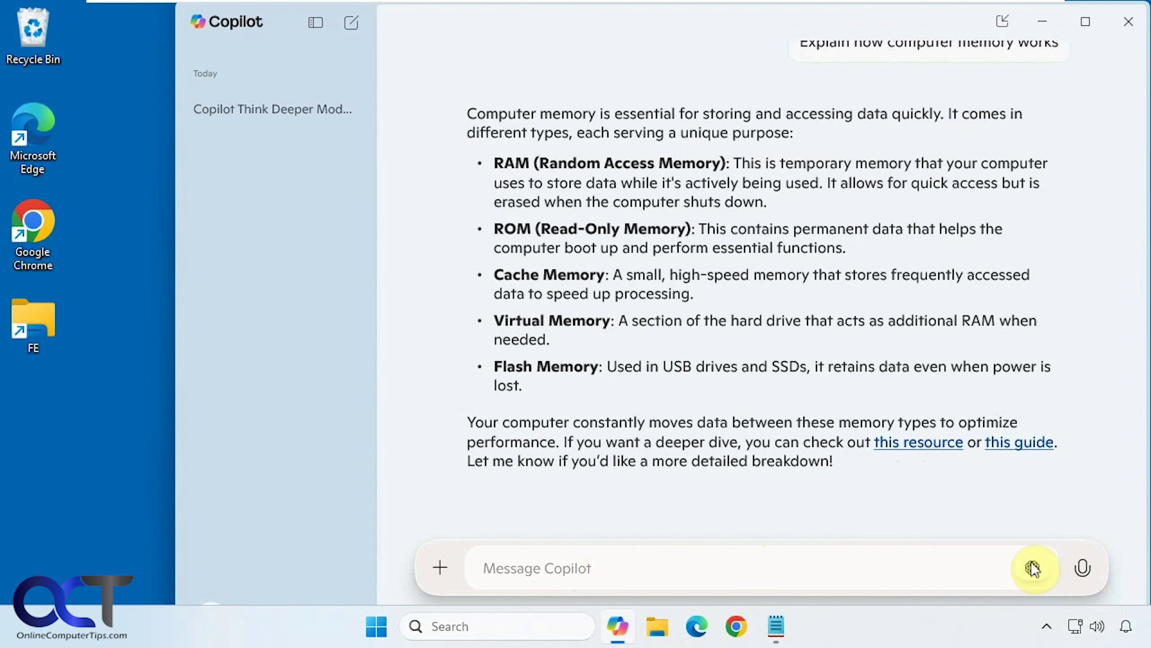
click(1032, 568)
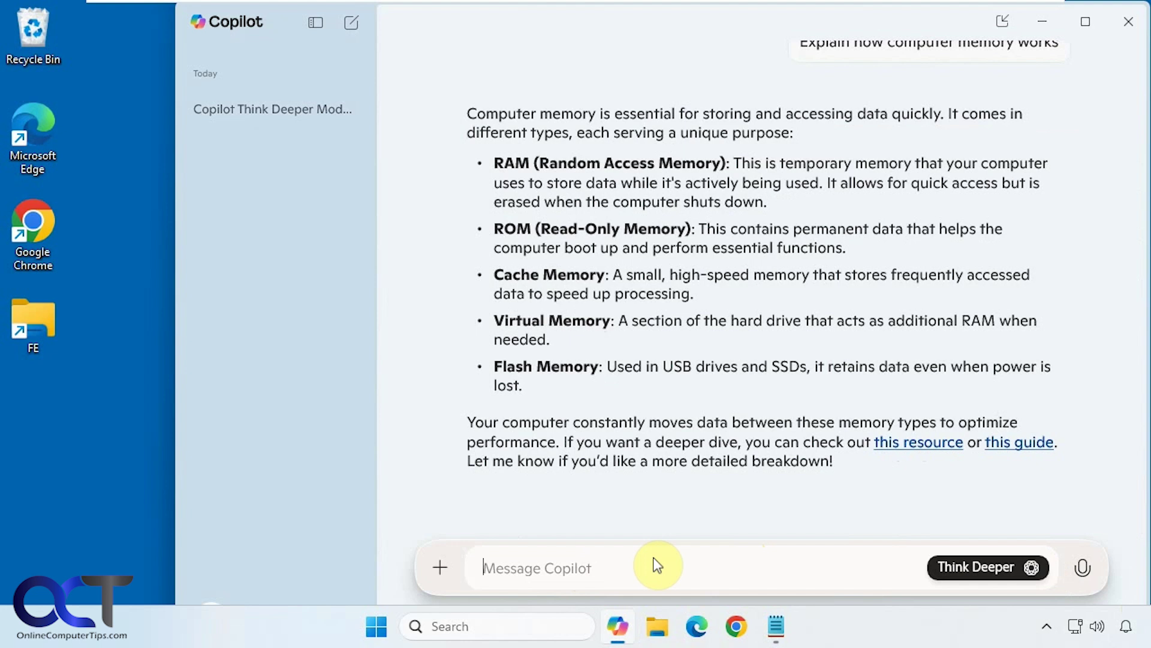
text(Explain how computer memory works)
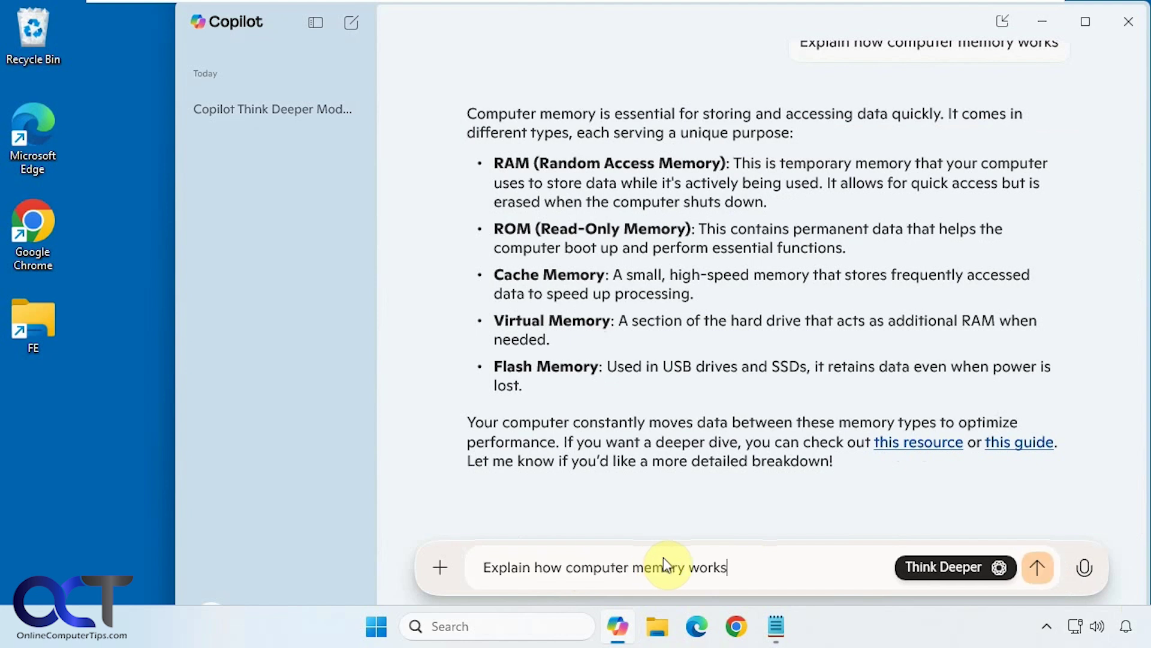
click(1037, 567)
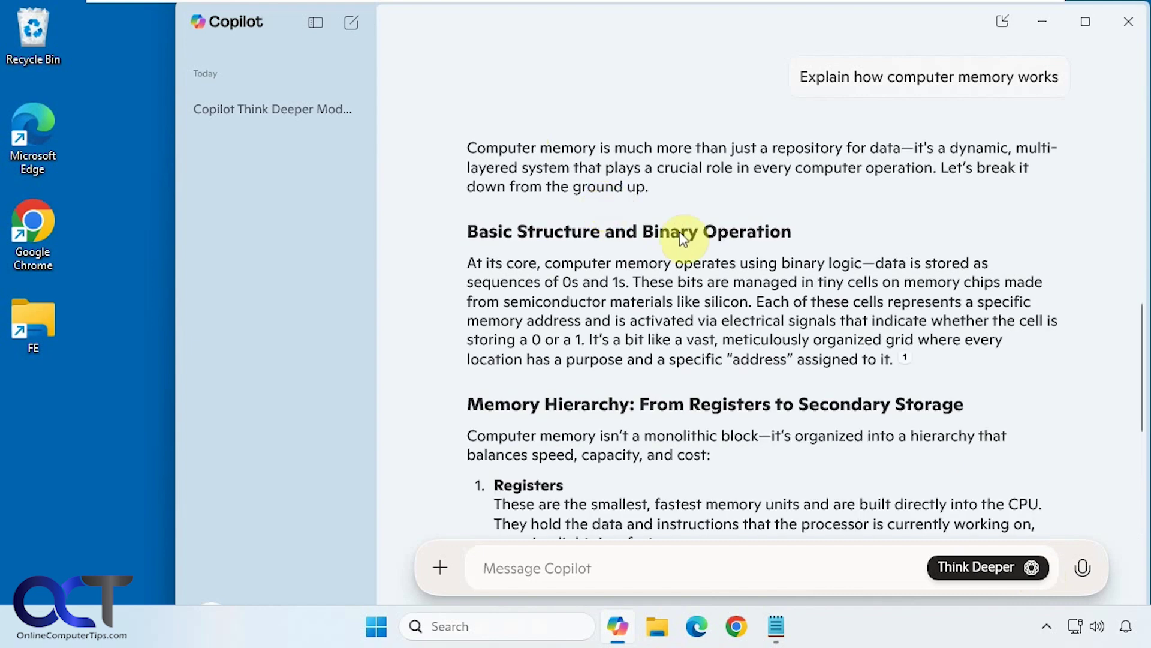
Step: Read through the Think Deeper answer on hierarchy, DRAM vs SRAM, memory management and sources
scroll(733, 291, down, 4)
scroll(739, 301, down, 2)
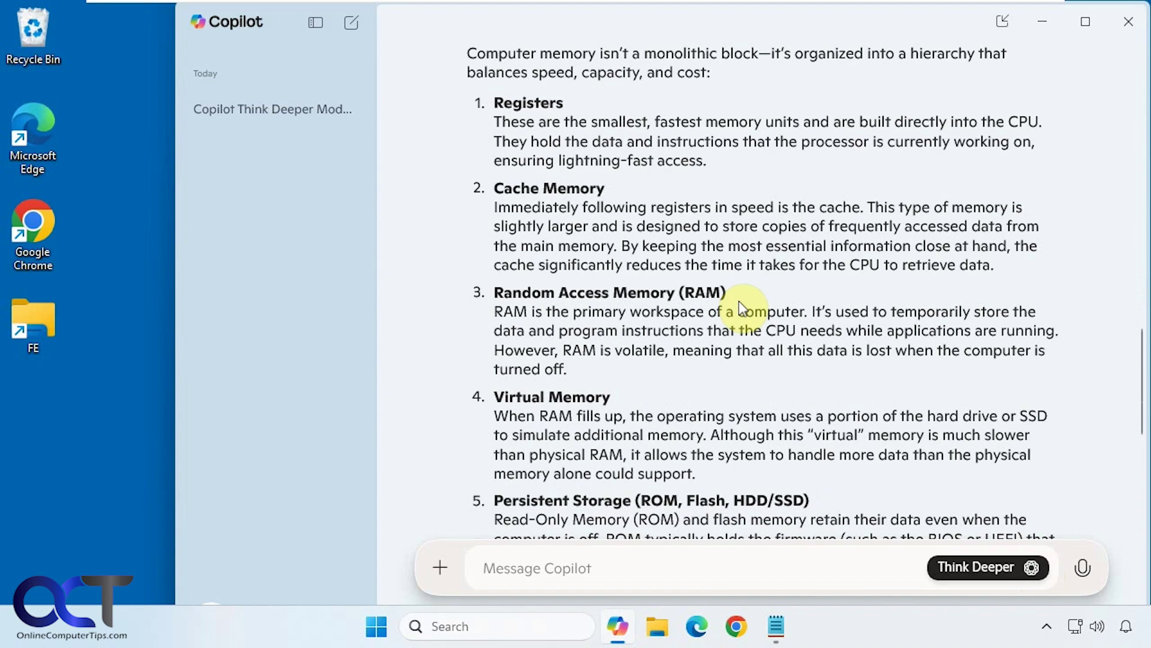
scroll(739, 300, down, 2)
scroll(739, 300, down, 3)
scroll(739, 300, down, 1)
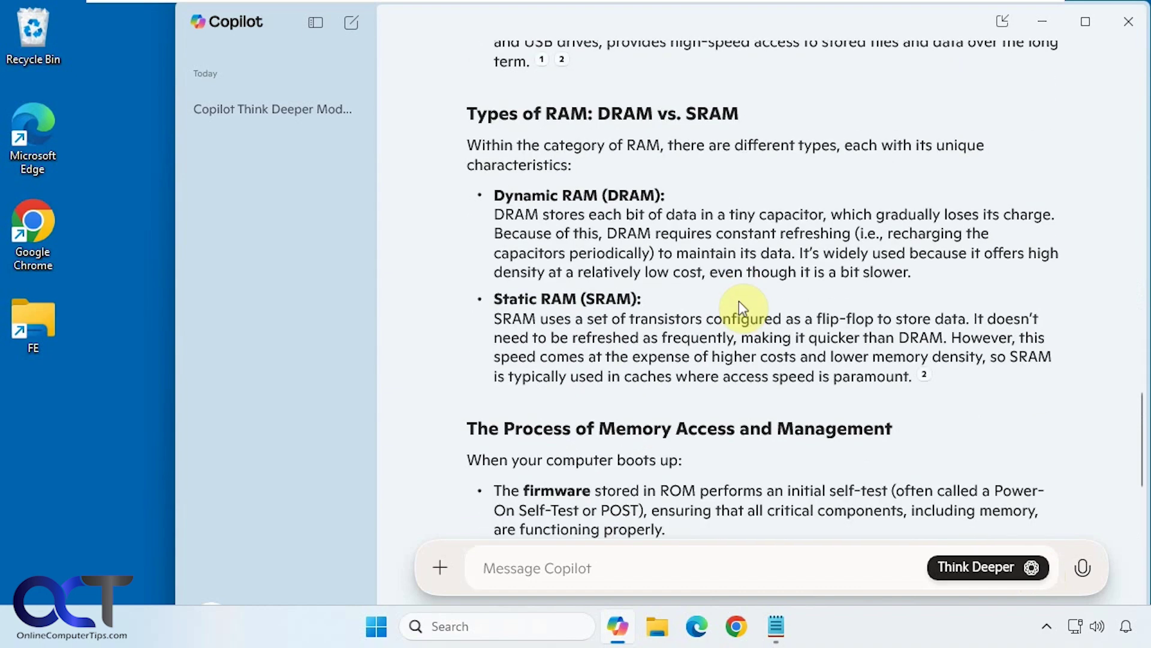
scroll(739, 300, down, 3)
scroll(739, 301, down, 1)
scroll(739, 300, down, 1)
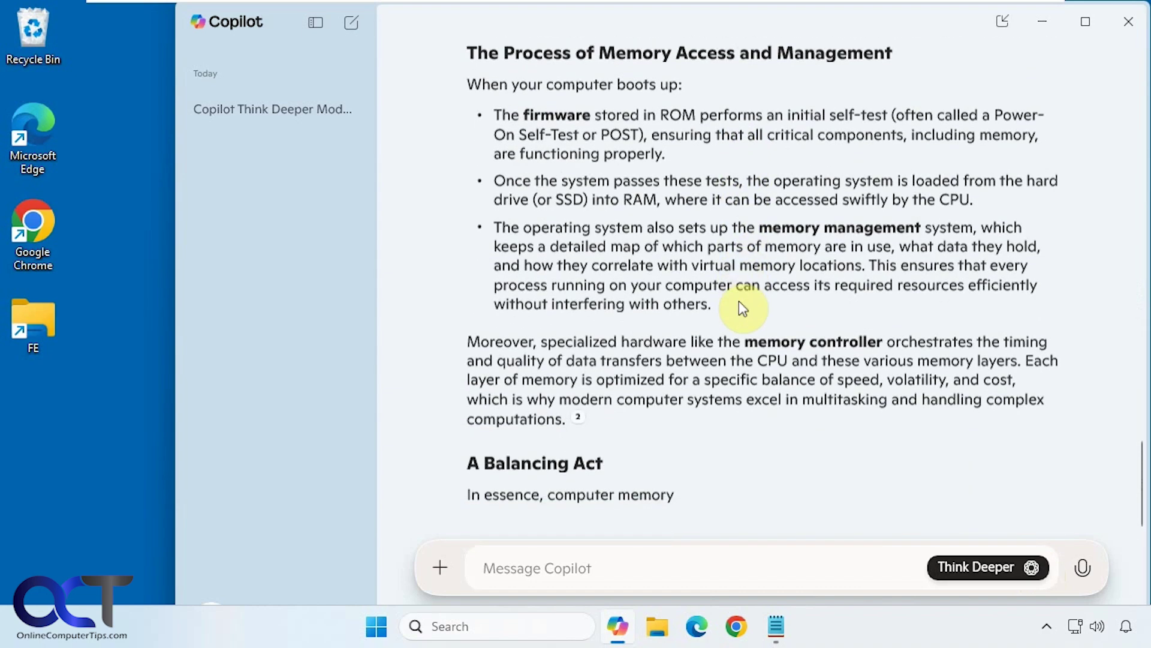
scroll(739, 300, down, 1)
scroll(739, 301, down, 2)
scroll(739, 300, down, 1)
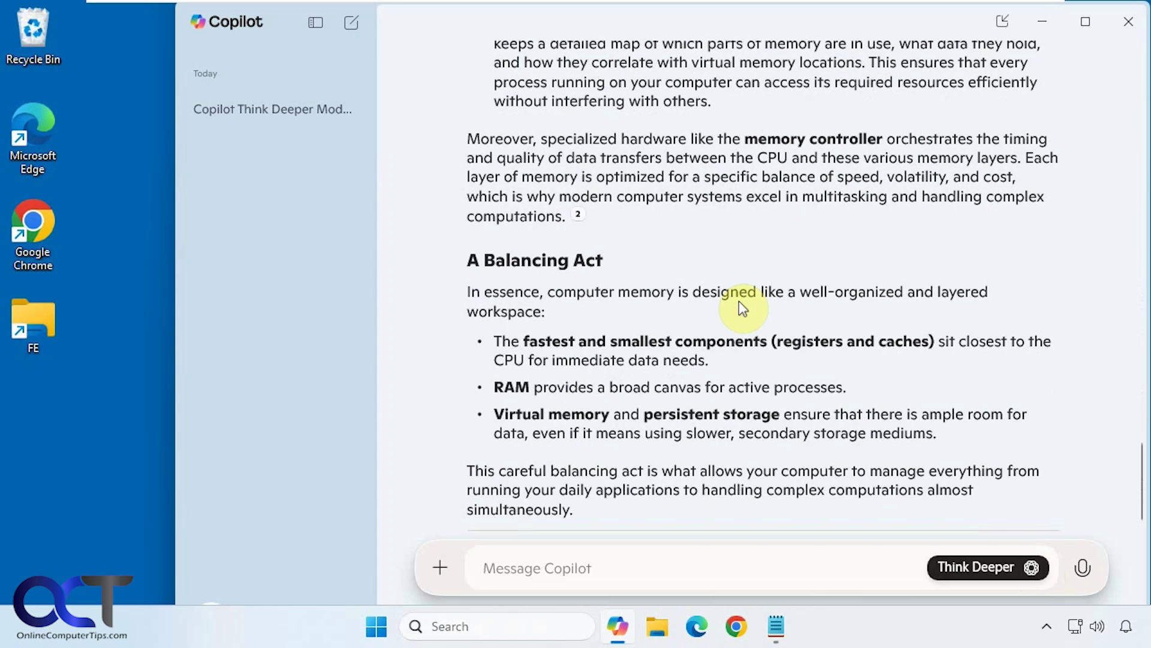
scroll(739, 300, down, 1)
scroll(739, 300, down, 2)
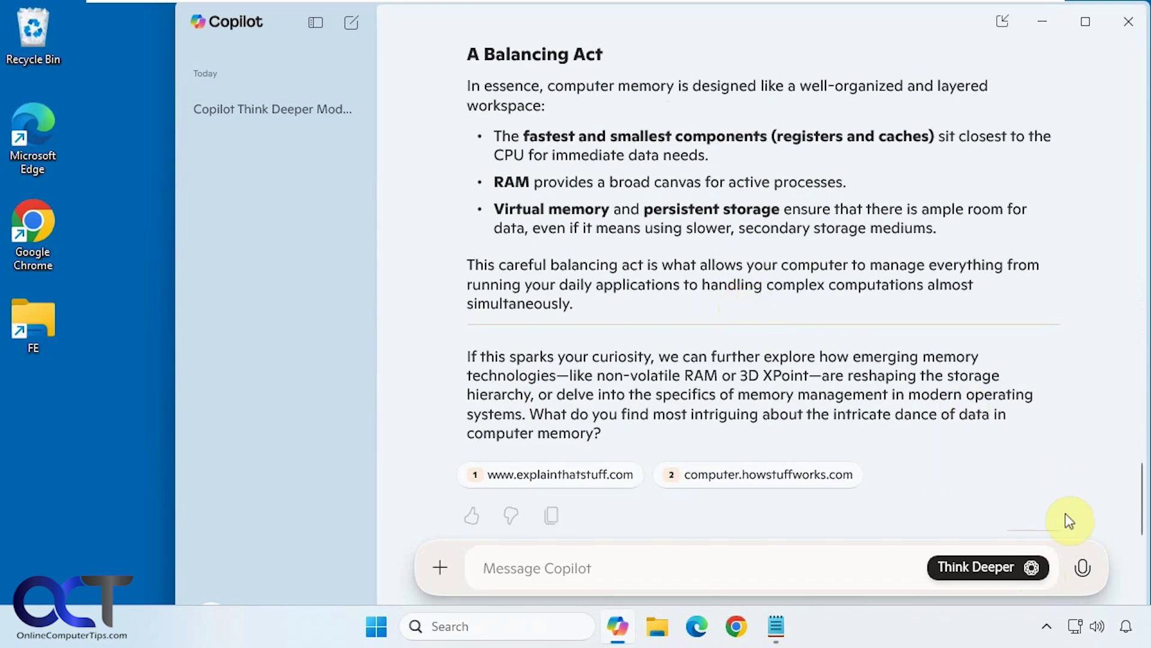
Step: With Think Deeper off, ask 'How do you build a birdhouse?' and read the quick answer
click(1032, 567)
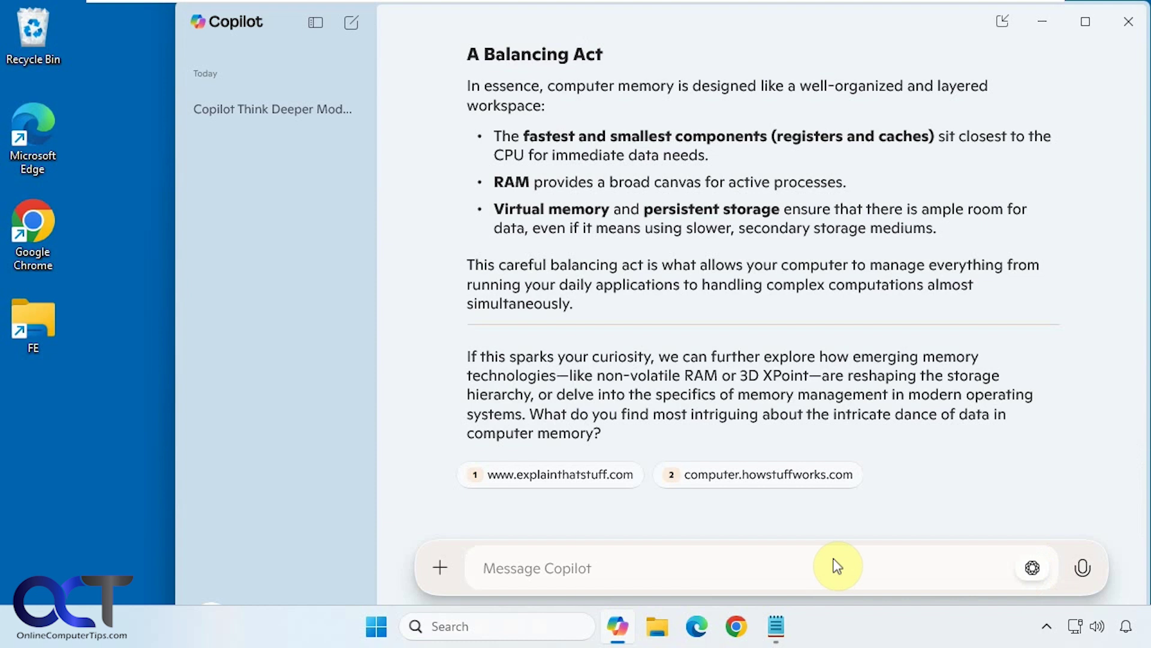
text(How do you build a birdhouse?)
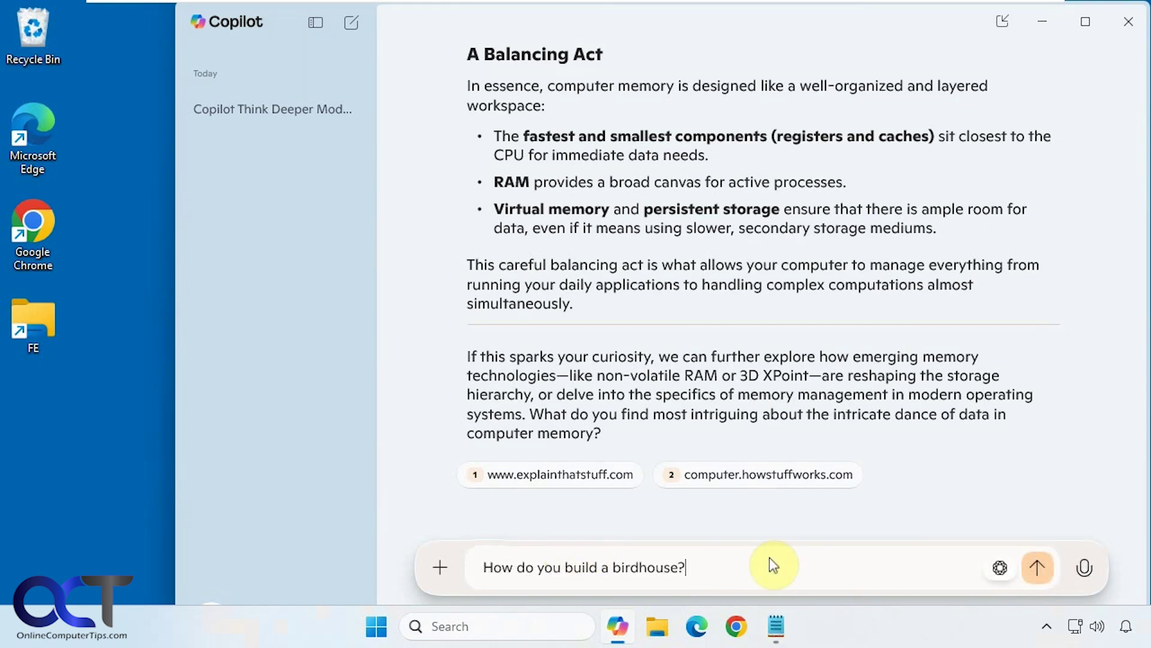
click(1037, 563)
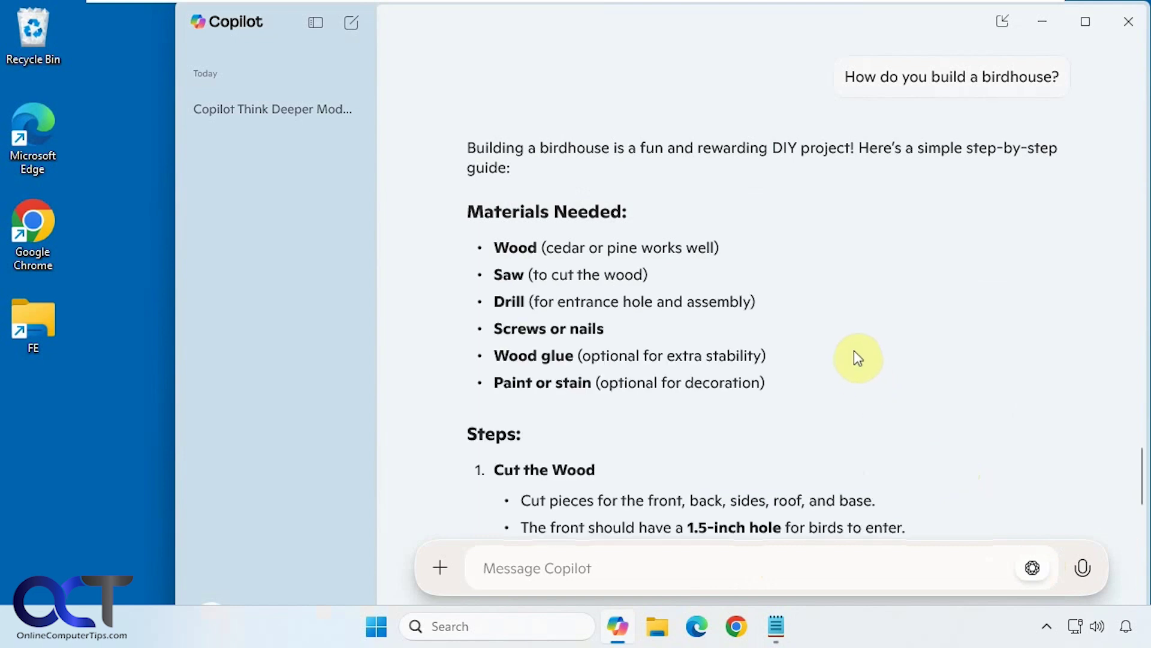
scroll(855, 350, down, 3)
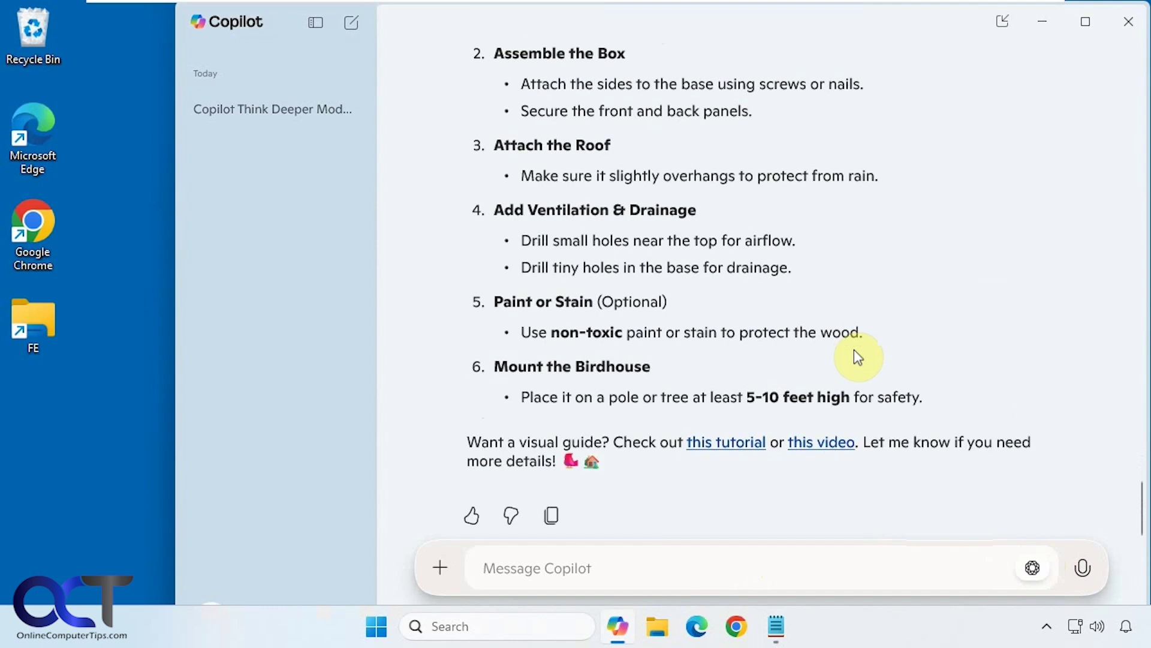
Step: Turn Think Deeper on and ask 'How do you build a birdhouse?' again
click(1032, 568)
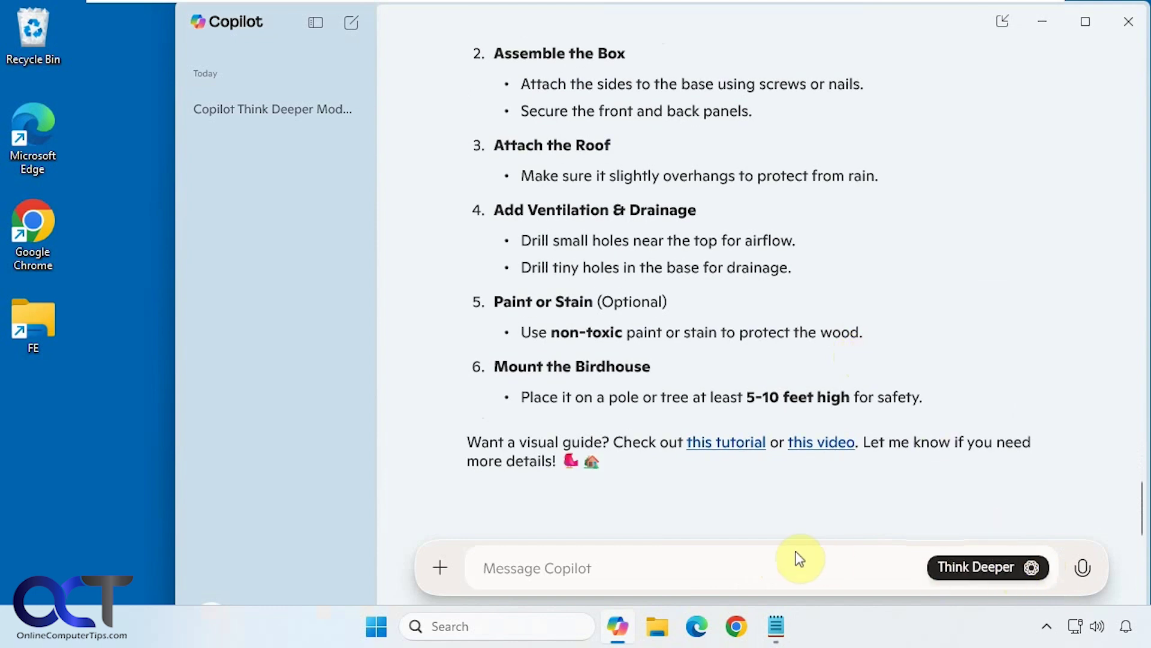
text(How do you build a birdhouse?)
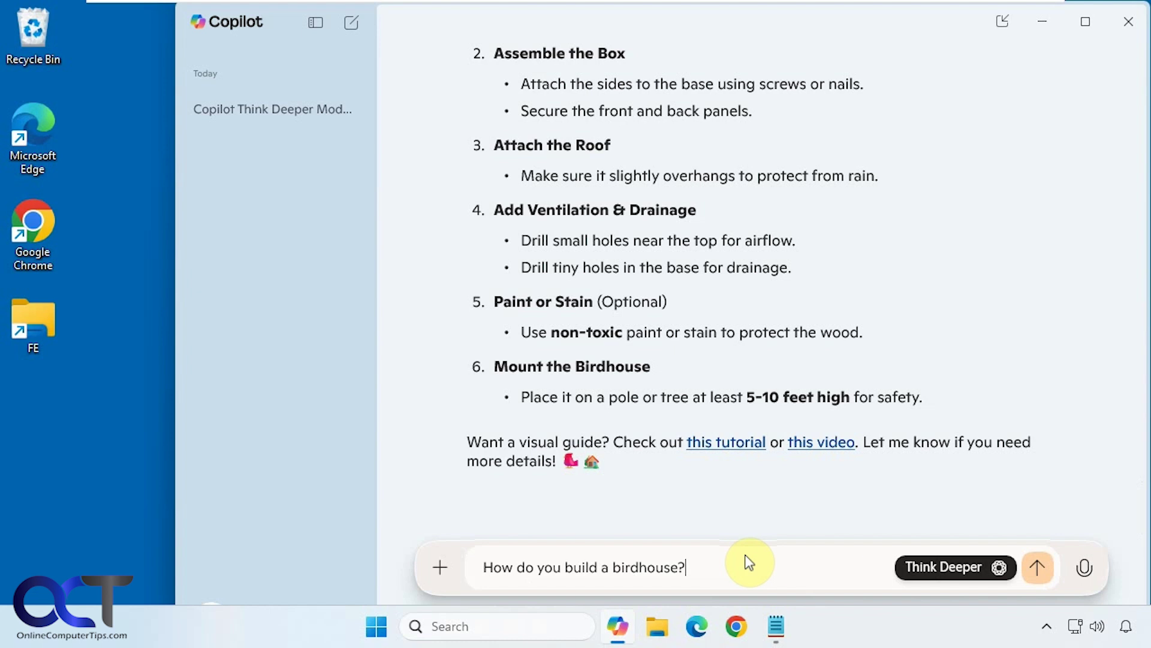
click(1037, 563)
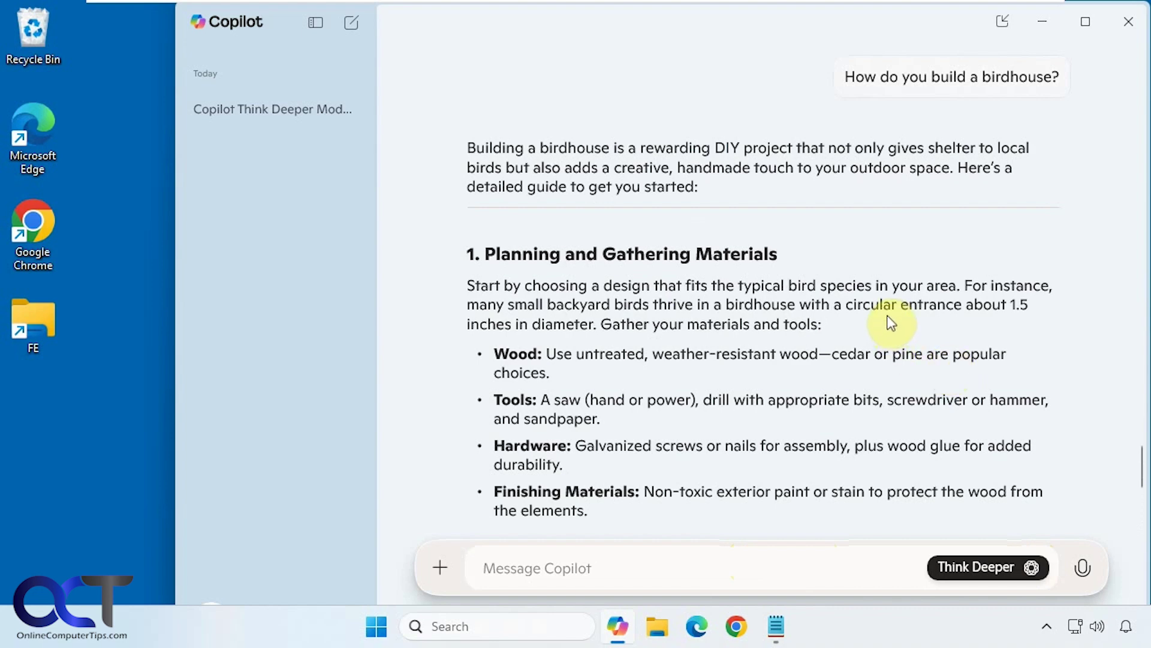
Step: Read through the detailed birdhouse guide, from sections to mounting, summary and cited sources
scroll(888, 324, down, 3)
scroll(890, 322, down, 1)
scroll(891, 322, down, 2)
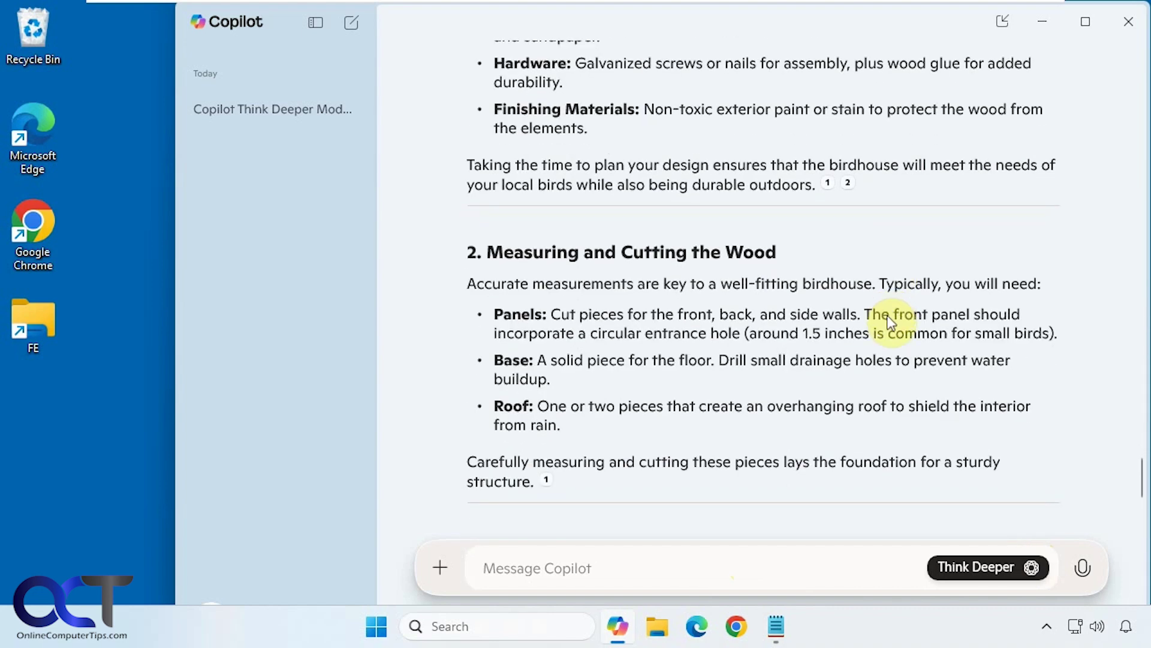
scroll(891, 323, down, 1)
scroll(890, 323, down, 2)
scroll(891, 322, down, 1)
scroll(890, 323, down, 1)
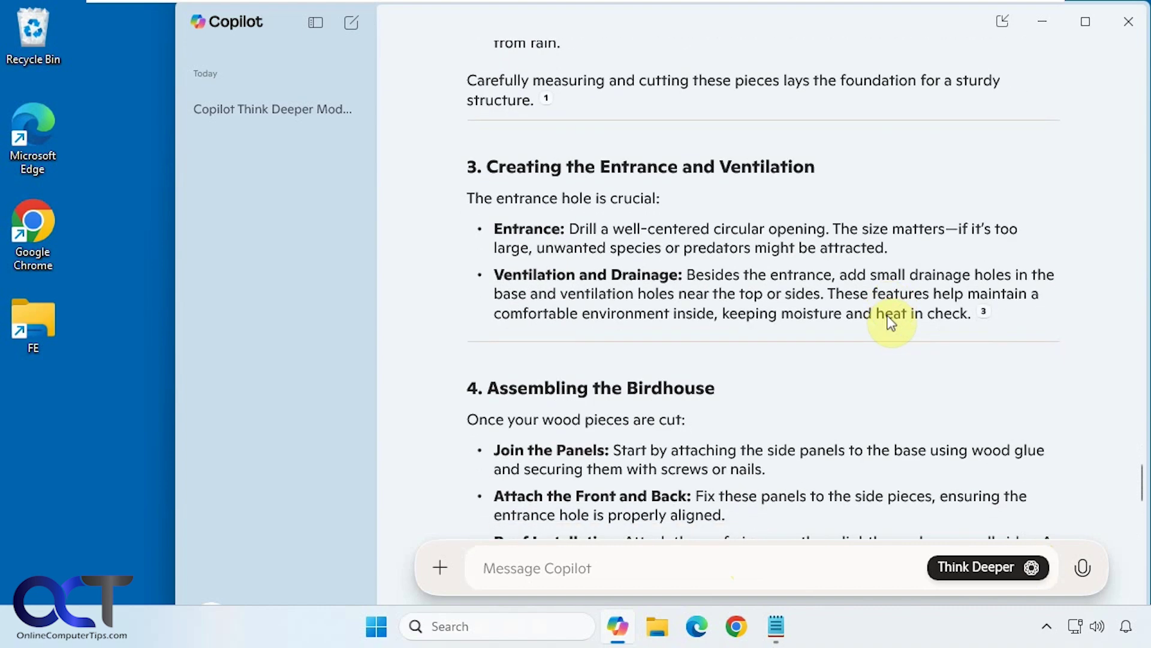
scroll(891, 323, down, 1)
scroll(891, 322, down, 2)
scroll(891, 322, down, 3)
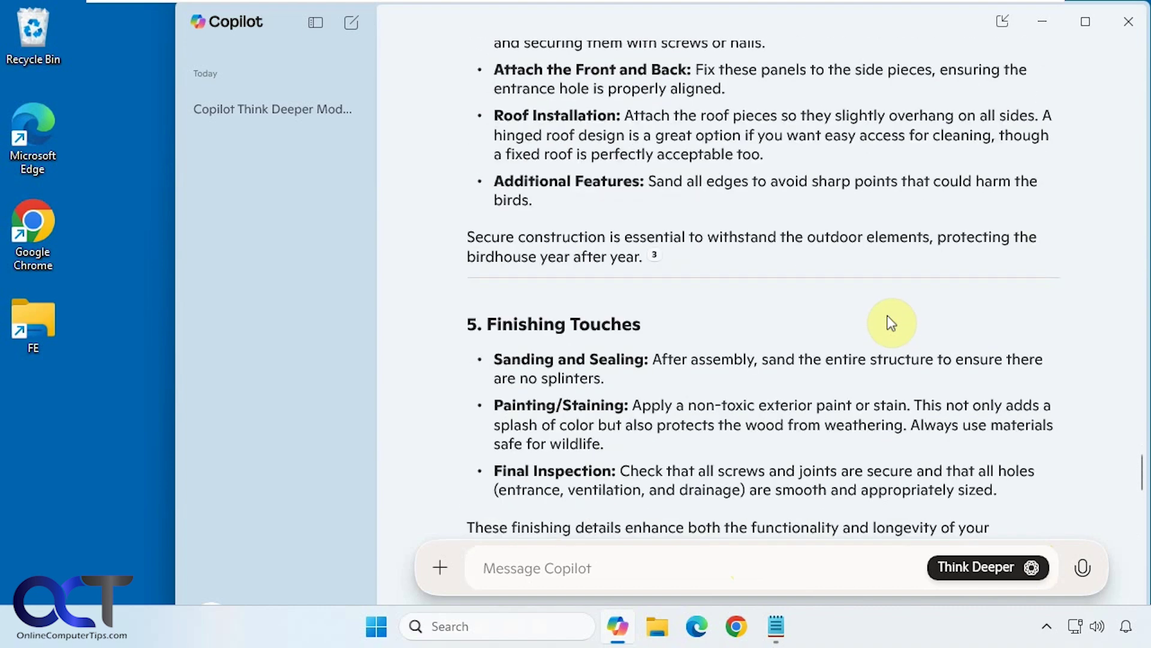
scroll(889, 323, down, 1)
scroll(889, 322, down, 1)
scroll(890, 323, down, 1)
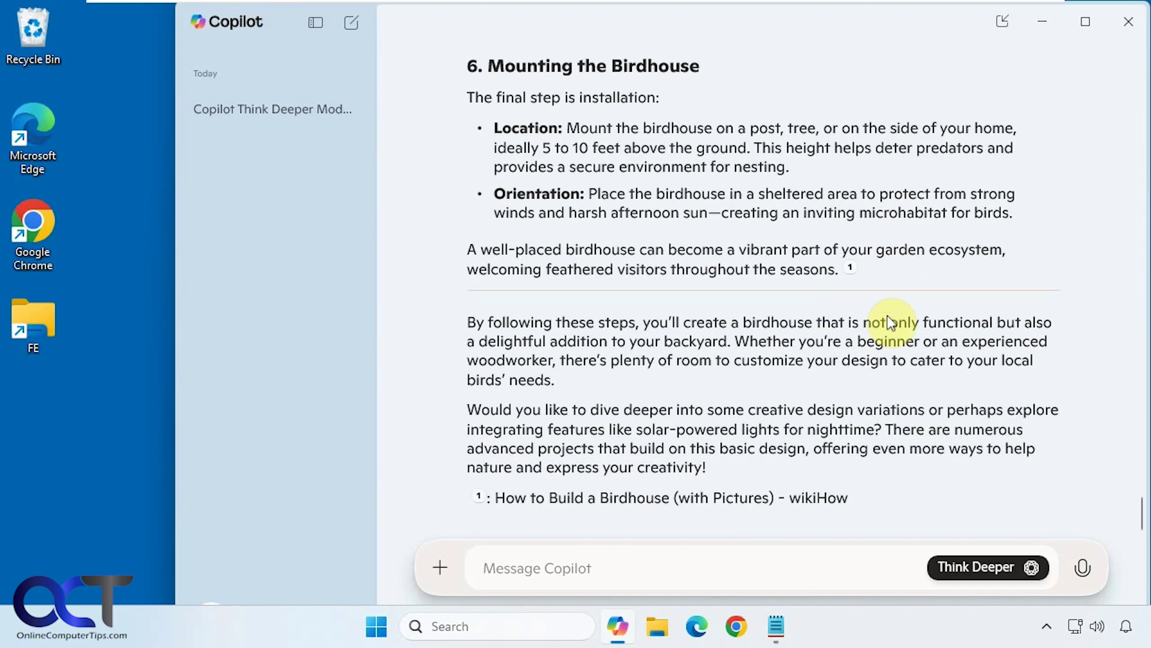
scroll(891, 323, up, 1)
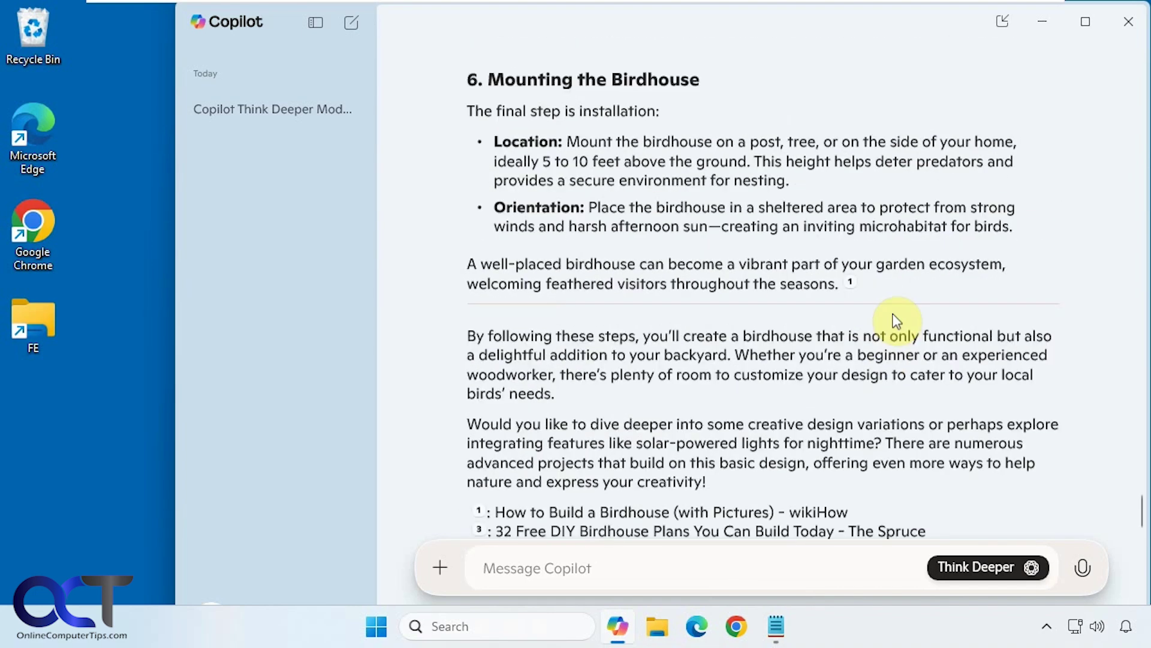
scroll(893, 322, up, 1)
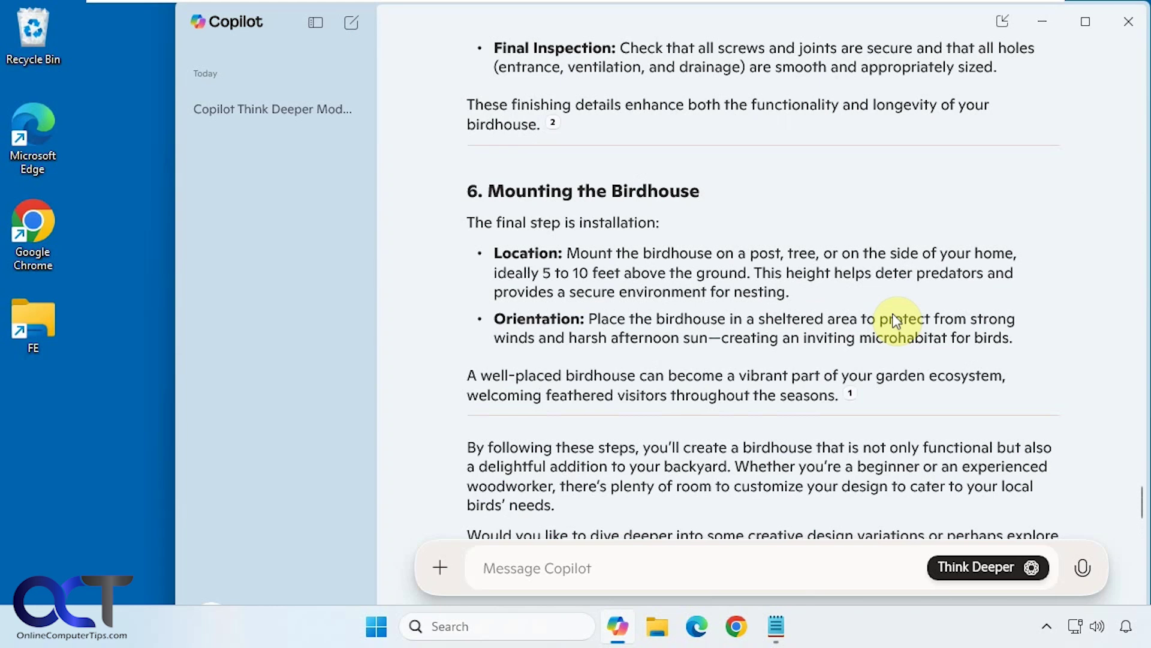
Step: Switch Edge's Copilot sidebar from Quick response to Think Deeper, then minimize Edge
click(698, 629)
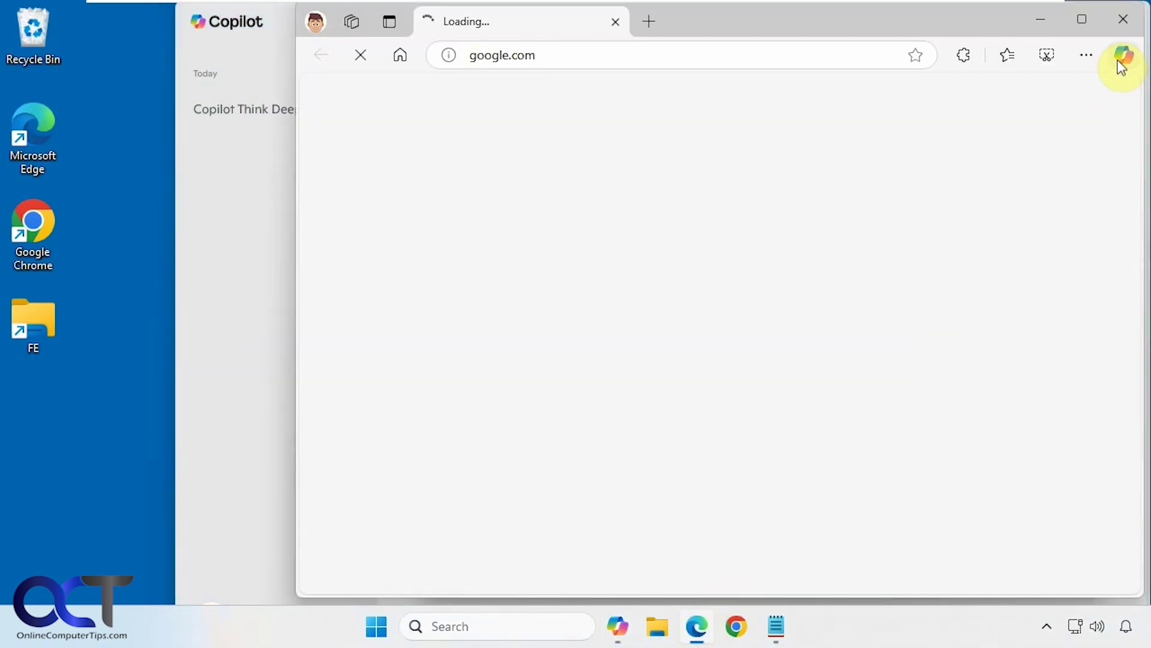
click(1119, 62)
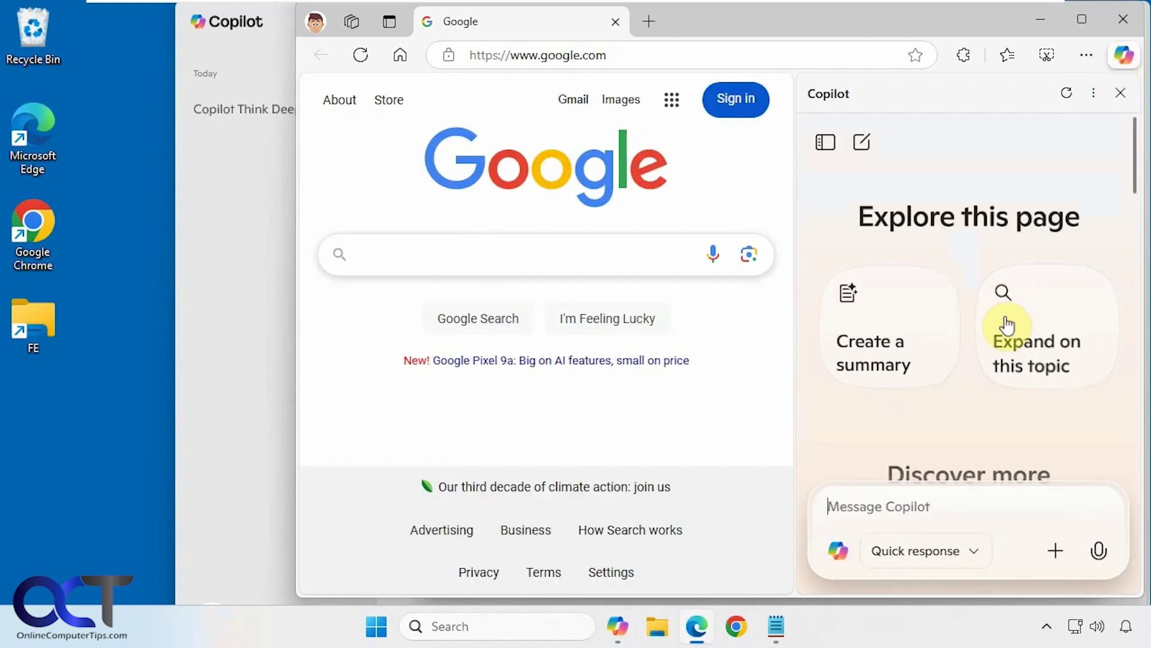
click(1083, 20)
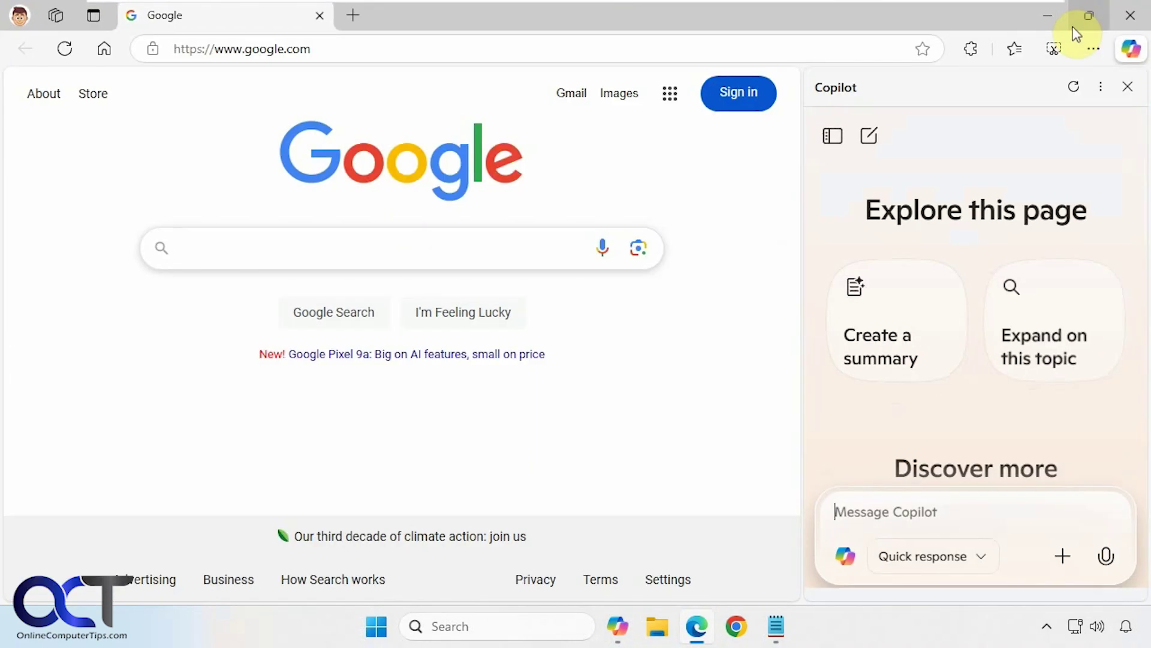
click(984, 565)
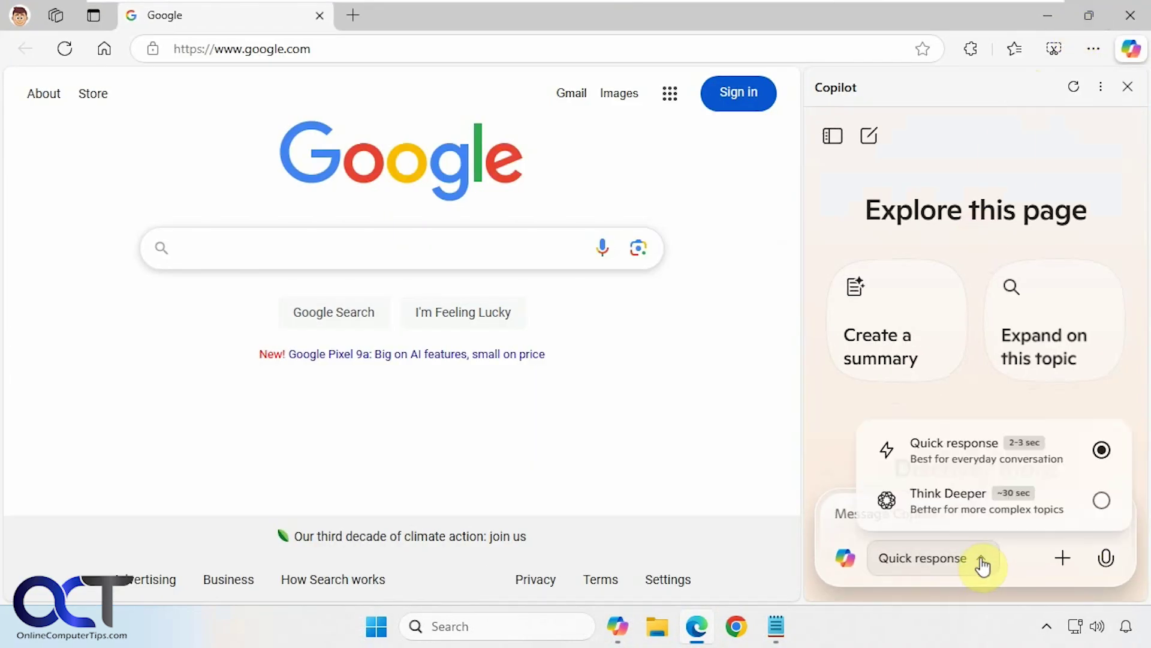
click(939, 509)
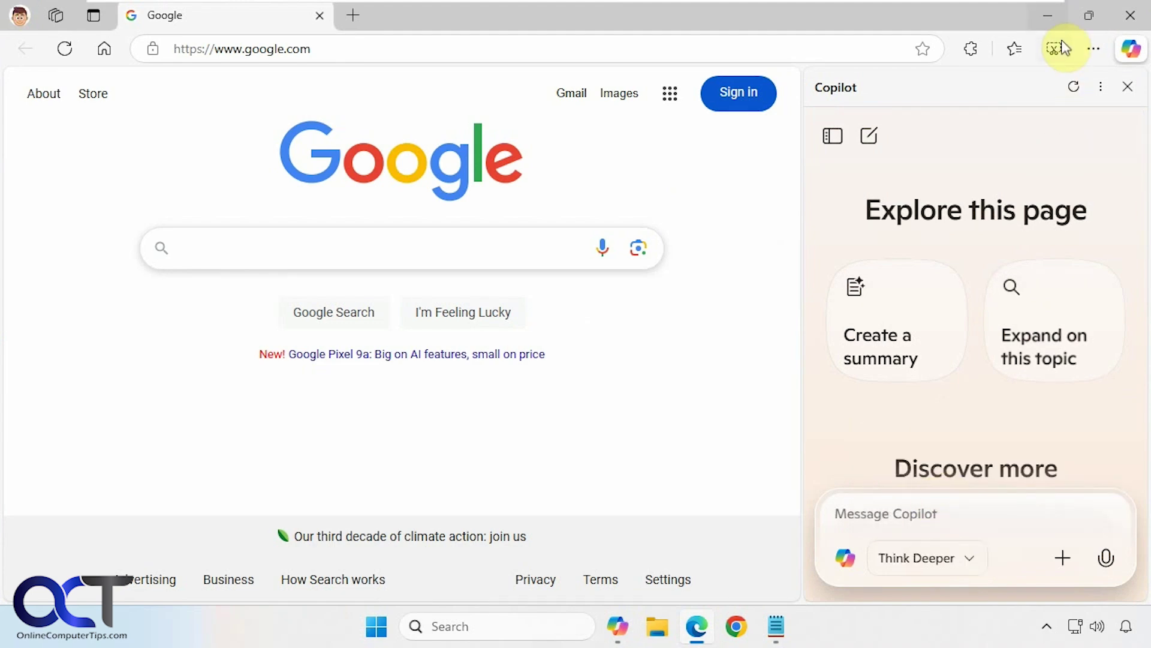
click(1048, 16)
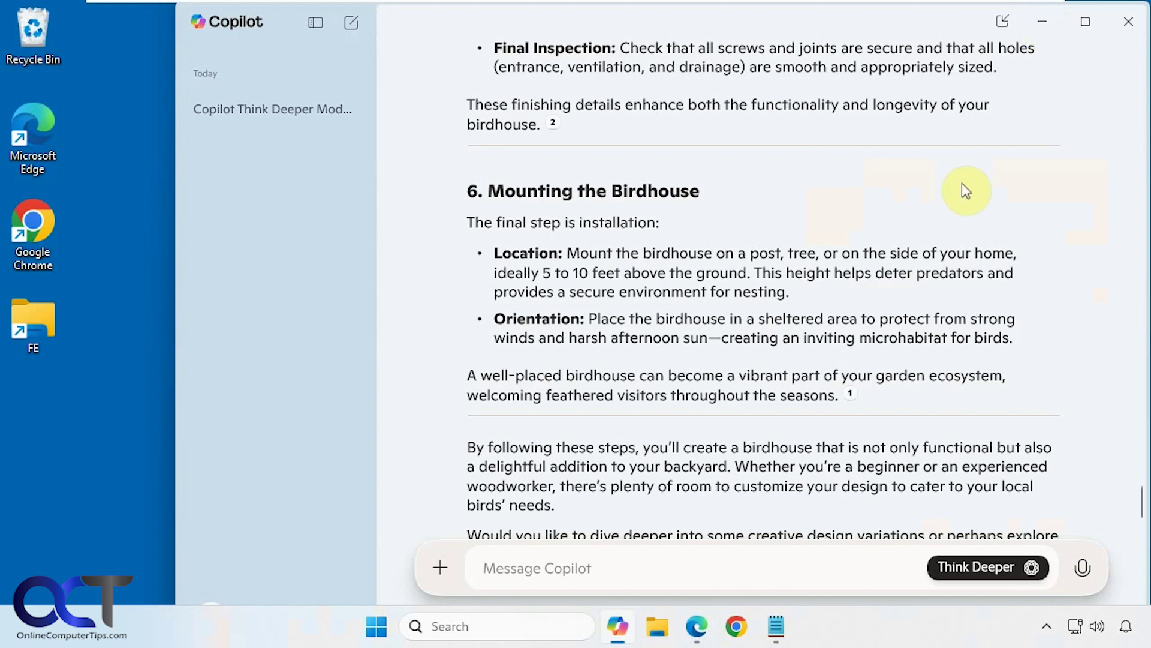